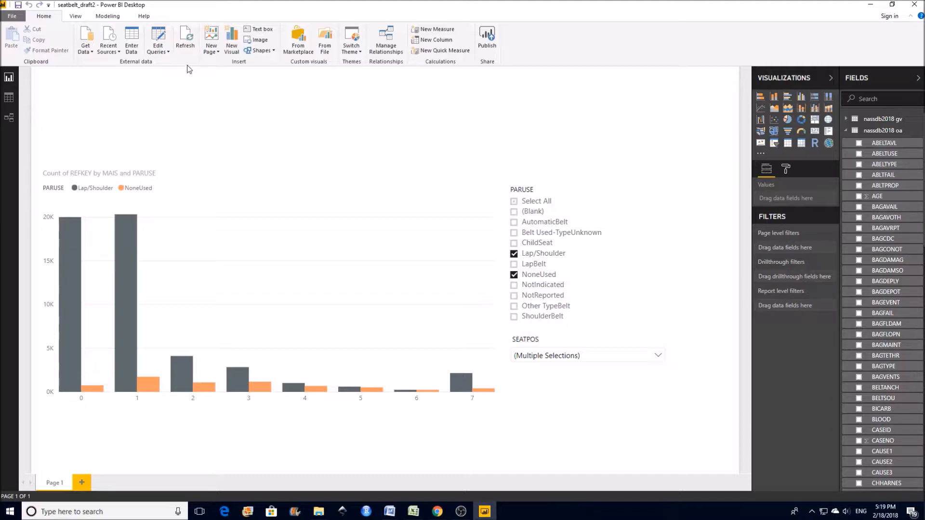
# - Open the queries for editing and start a custom column named DVTOTALCal in the nassdb2018 gv query
pyautogui.click(166, 41)
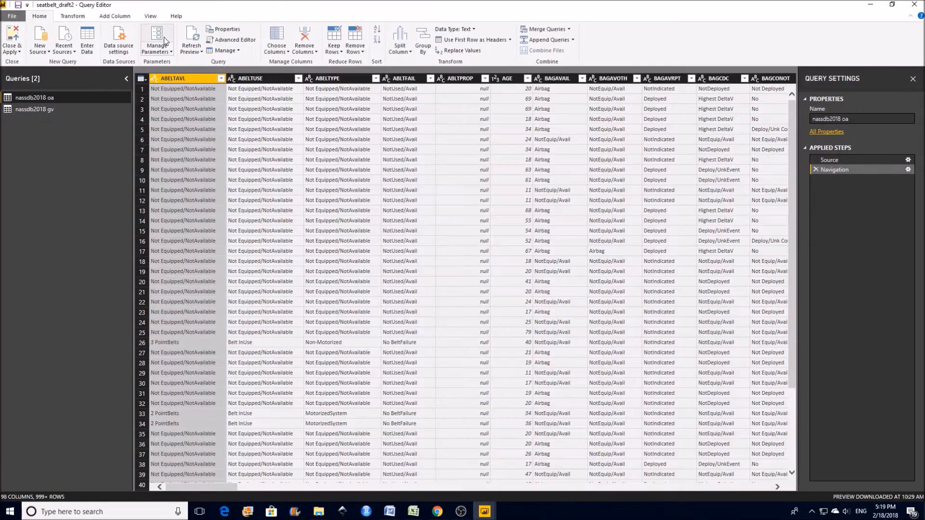
pyautogui.click(48, 116)
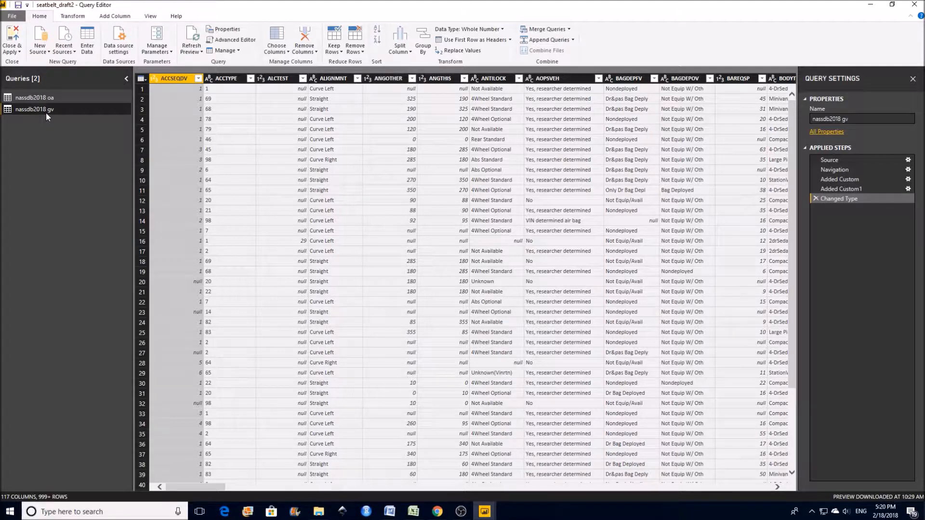
pyautogui.click(111, 19)
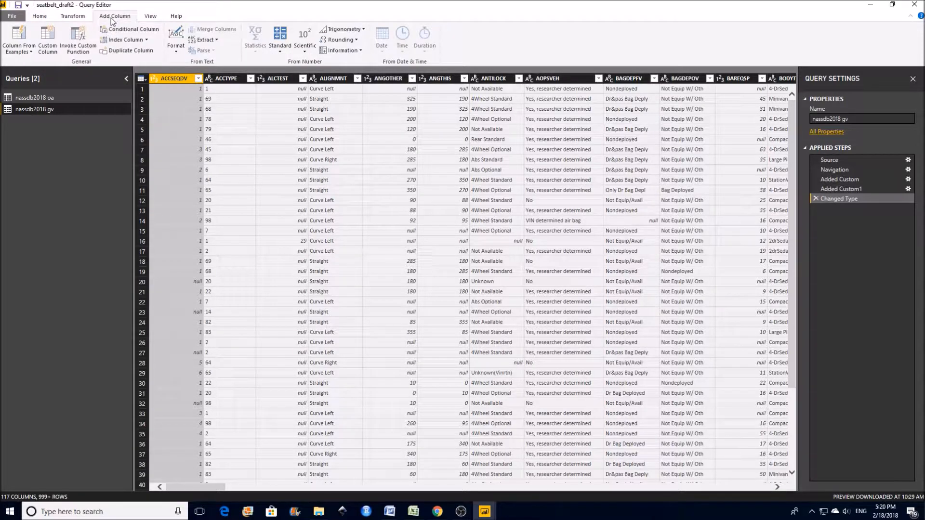
pyautogui.click(56, 51)
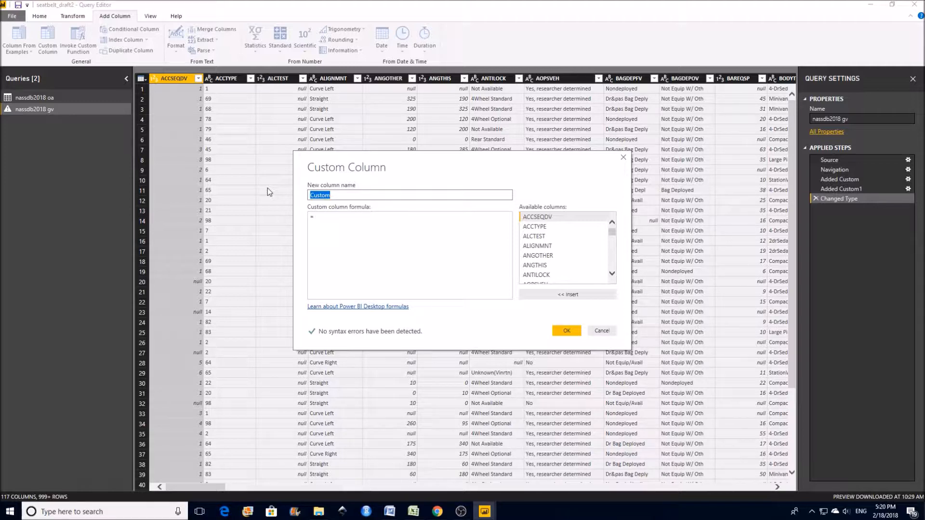
pyautogui.write('DVTOTALCal')
pyautogui.hotkey('ctrl', 'a')
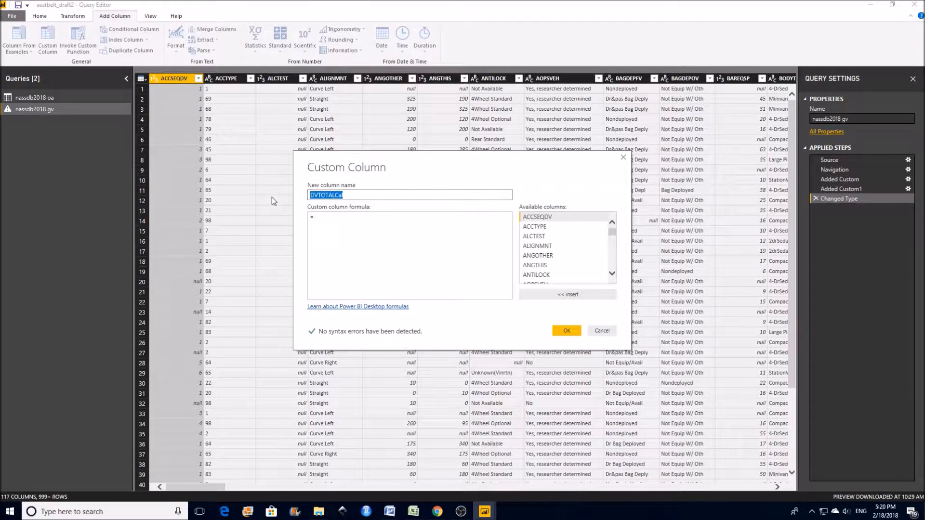
# - Enter the custom column formula Number.Sqrt([DVLAT]*[DVLAT] + [DVLONG]*[DVLONG]) for DVTOTALCal
pyautogui.click(349, 221)
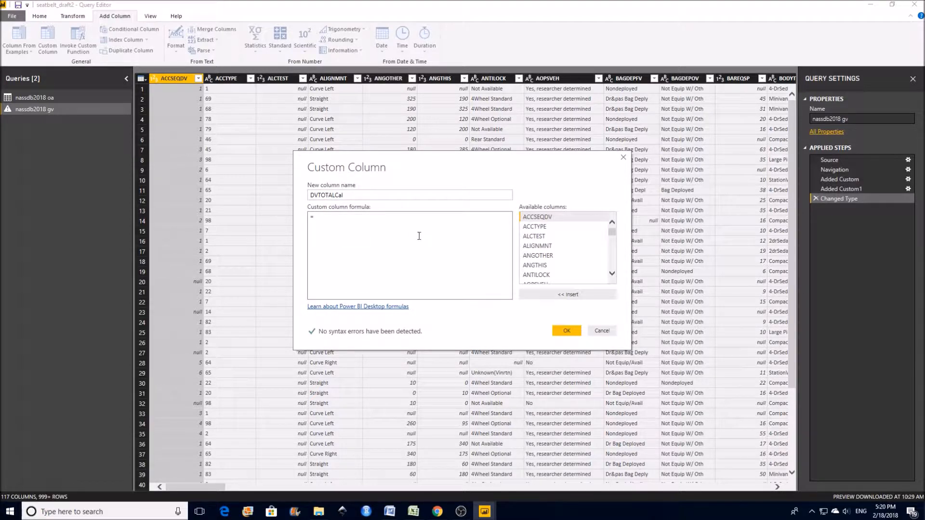
pyautogui.write('Number.Sqrt(')
pyautogui.scroll(-2, 610, 260)
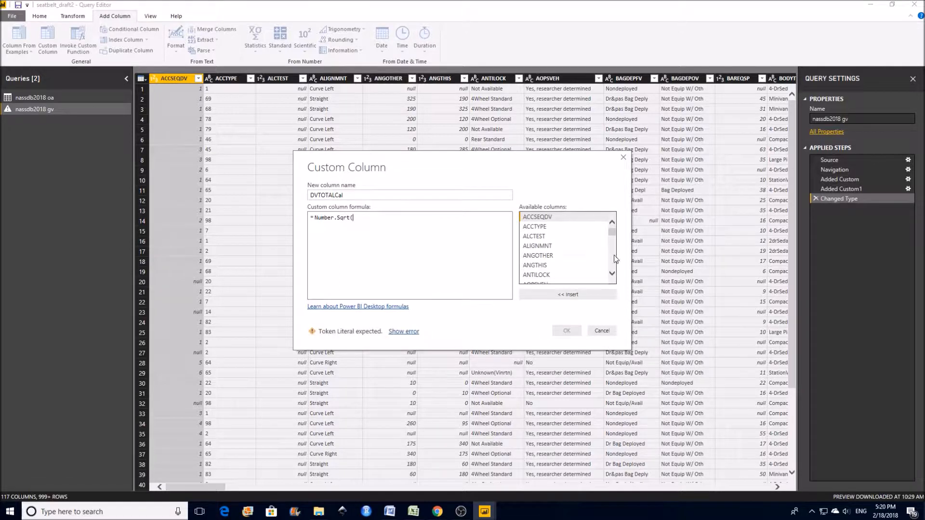
pyautogui.scroll(-10, 613, 239)
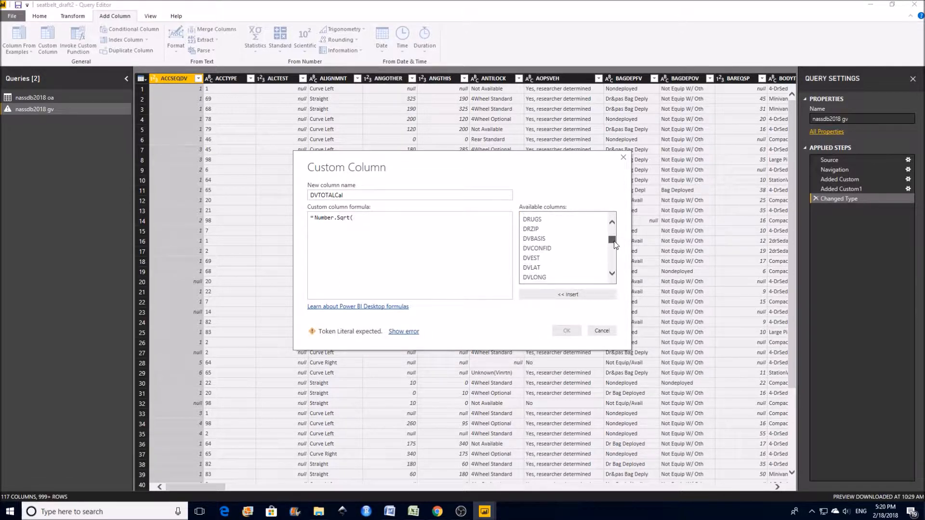
pyautogui.doubleClick(536, 268)
pyautogui.write('*')
pyautogui.doubleClick(536, 268)
pyautogui.write('+')
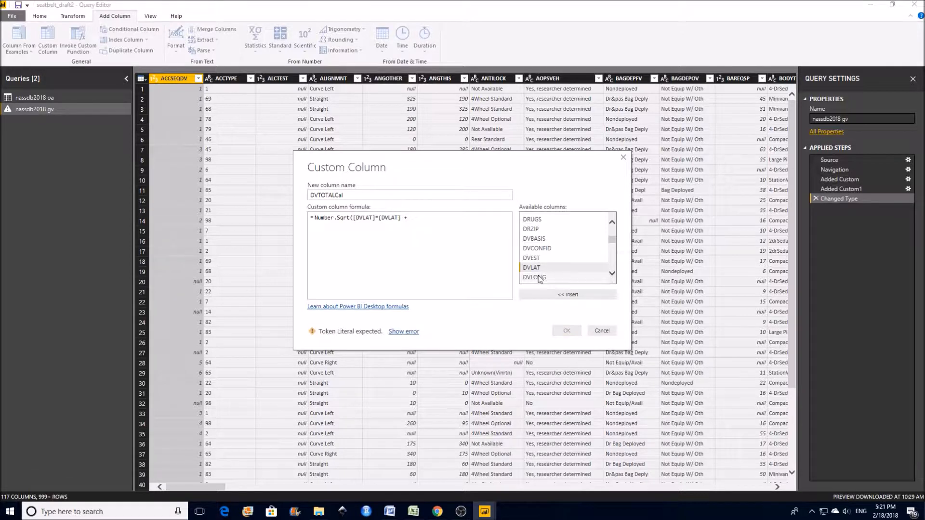
pyautogui.doubleClick(535, 277)
pyautogui.write('*')
pyautogui.doubleClick(538, 278)
pyautogui.write(')')
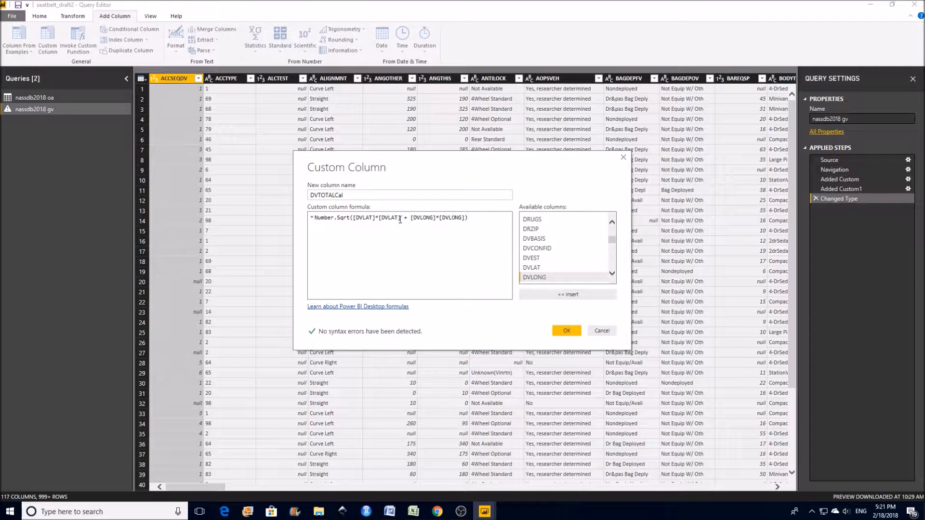
pyautogui.write('^2')
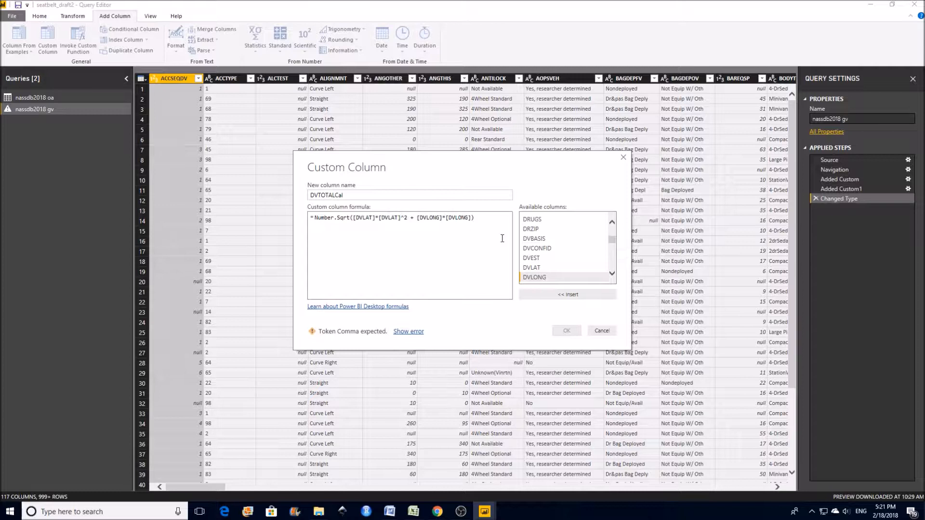
pyautogui.press('BackSpace')
pyautogui.press('BackSpace')
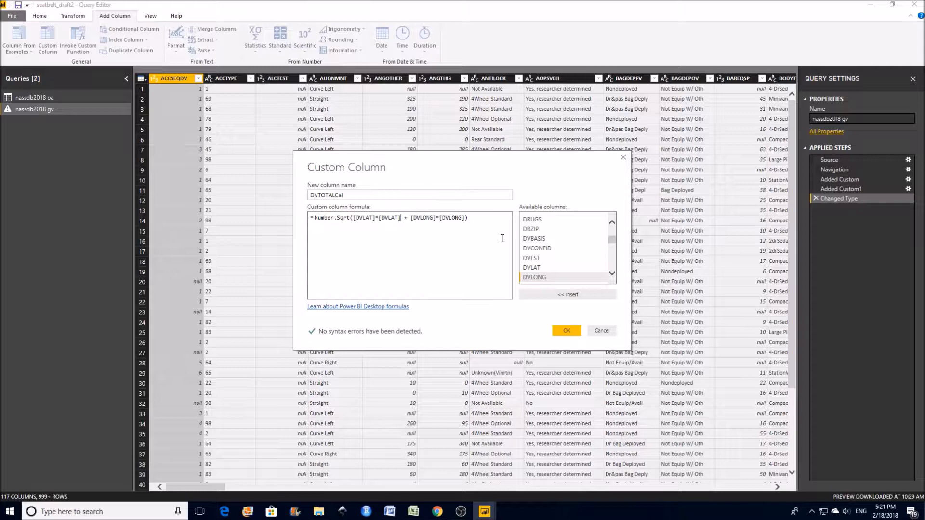
# - Create the DVTOTALCal column and set its data type to Decimal Number
pyautogui.click(567, 331)
pyautogui.click(567, 332)
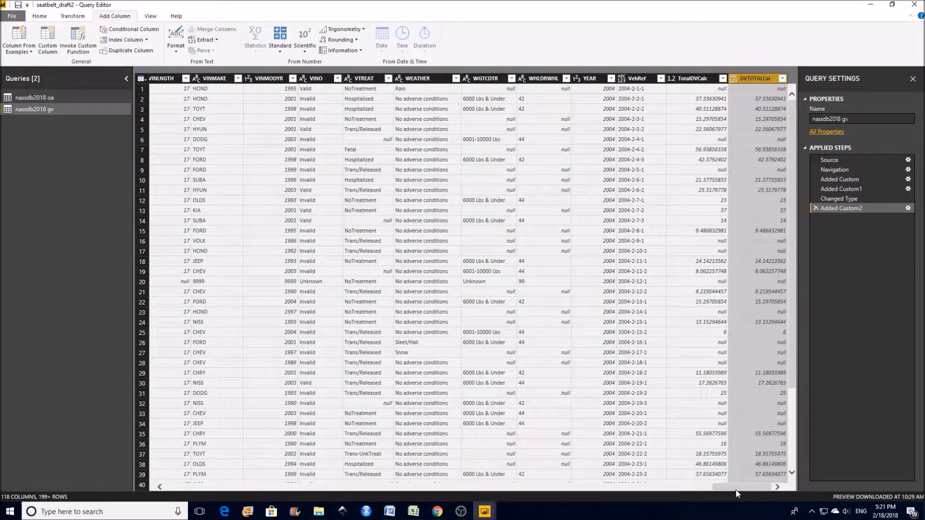
pyautogui.click(732, 79)
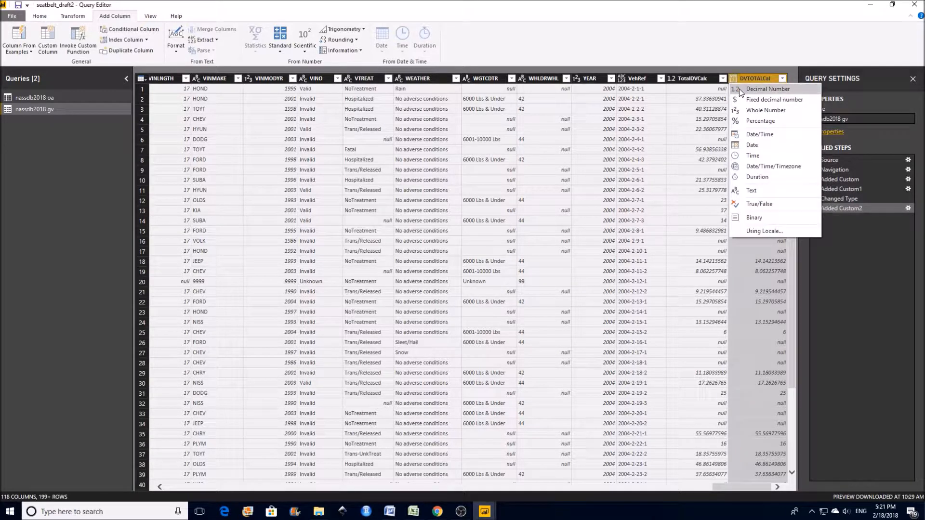
pyautogui.click(753, 91)
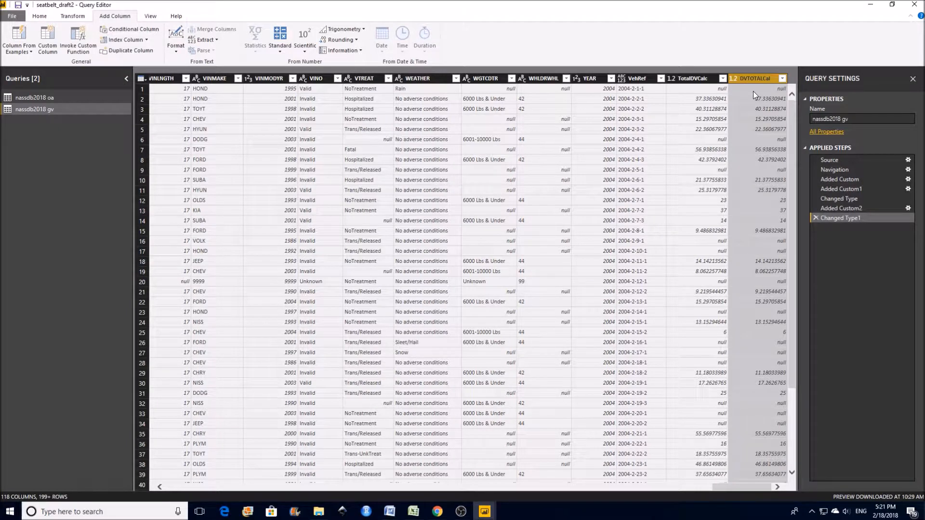
# - Start another custom column named PDOF and enter the formula Number.Acos([DVLONG]/[DVTOTALCal])
pyautogui.click(54, 45)
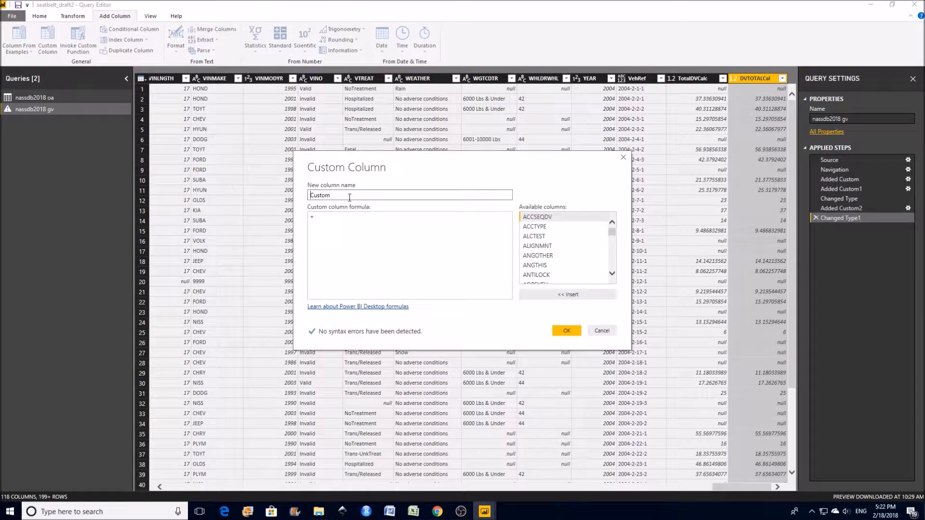
pyautogui.write('PDOF')
pyautogui.click(345, 221)
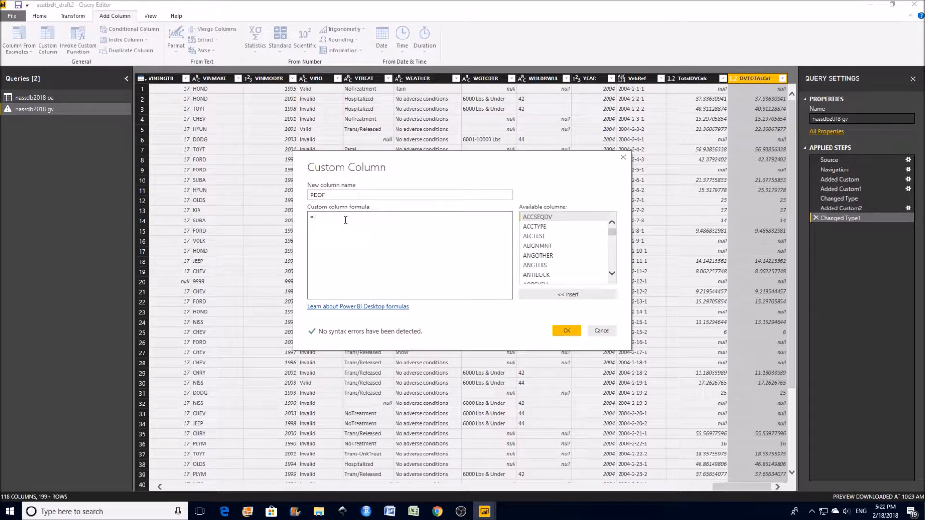
pyautogui.write('Number.Acos(')
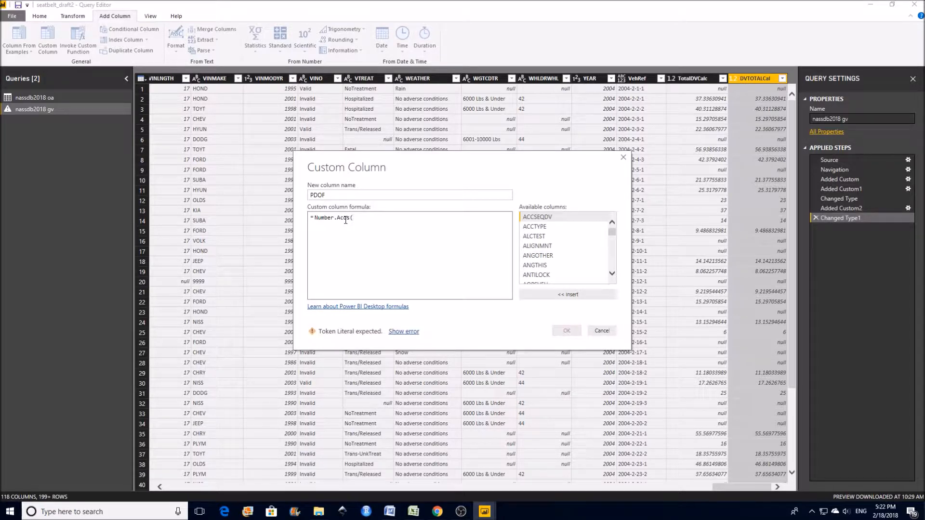
pyautogui.moveTo(615, 230); pyautogui.dragTo(614, 242)
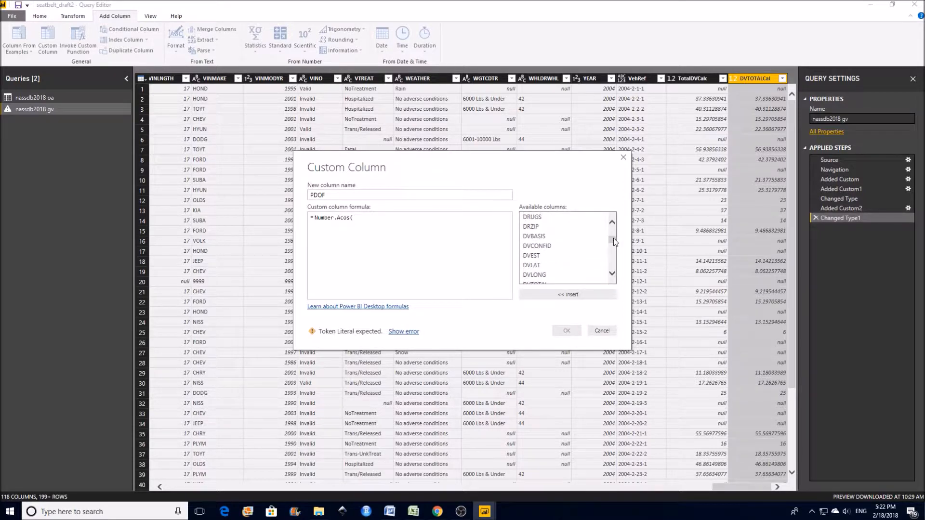
pyautogui.doubleClick(545, 274)
pyautogui.write(')')
pyautogui.press('BackSpace')
pyautogui.write('/')
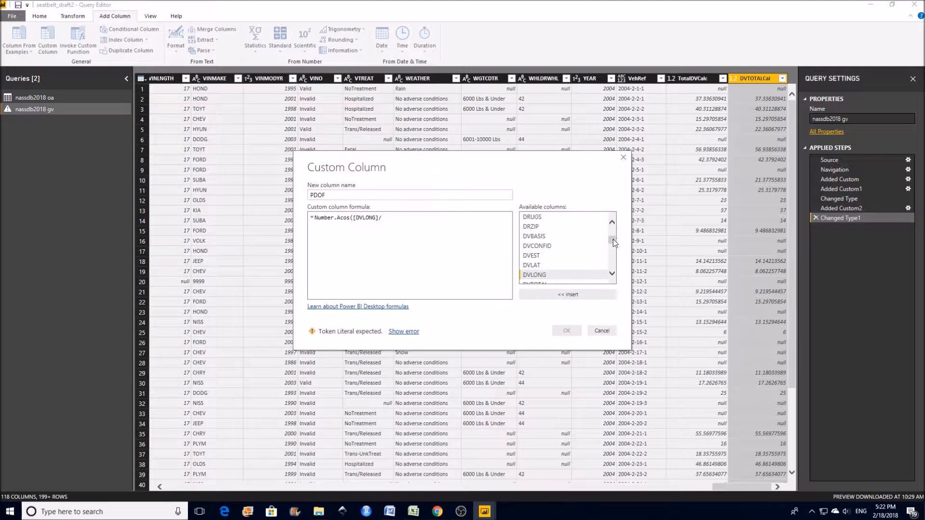
pyautogui.moveTo(613, 239); pyautogui.dragTo(609, 283)
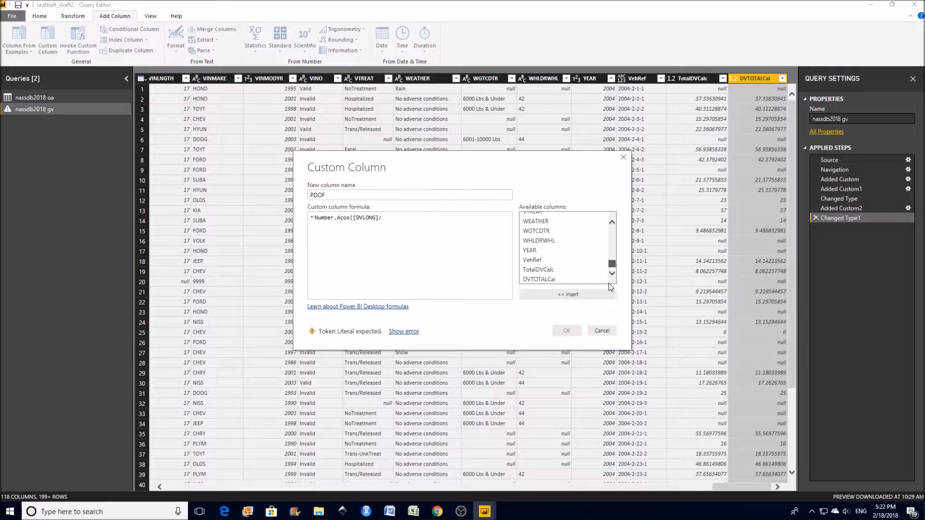
pyautogui.doubleClick(534, 280)
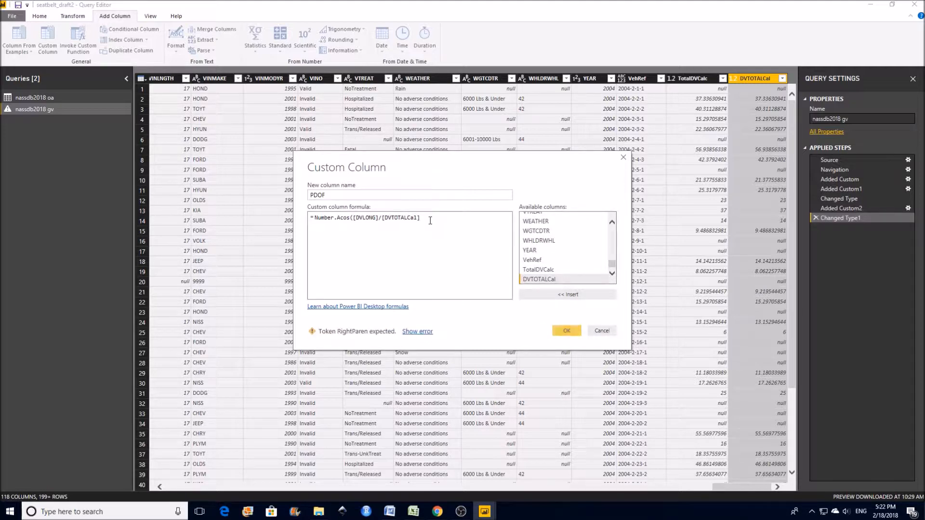
pyautogui.write(')')
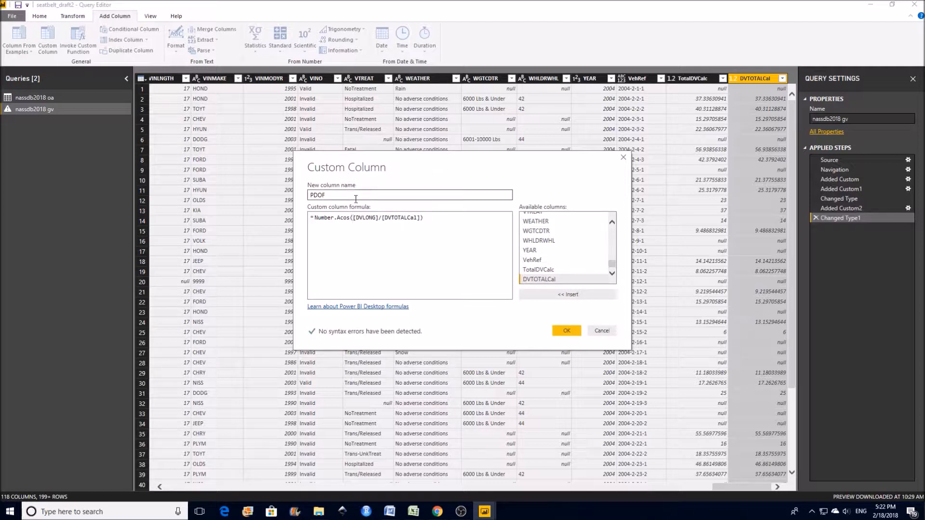
pyautogui.write('-')
# - Negate [DVLONG] in the PDOF formula, append *180/3.14 to convert it to degrees, and create the column
pyautogui.click(432, 220)
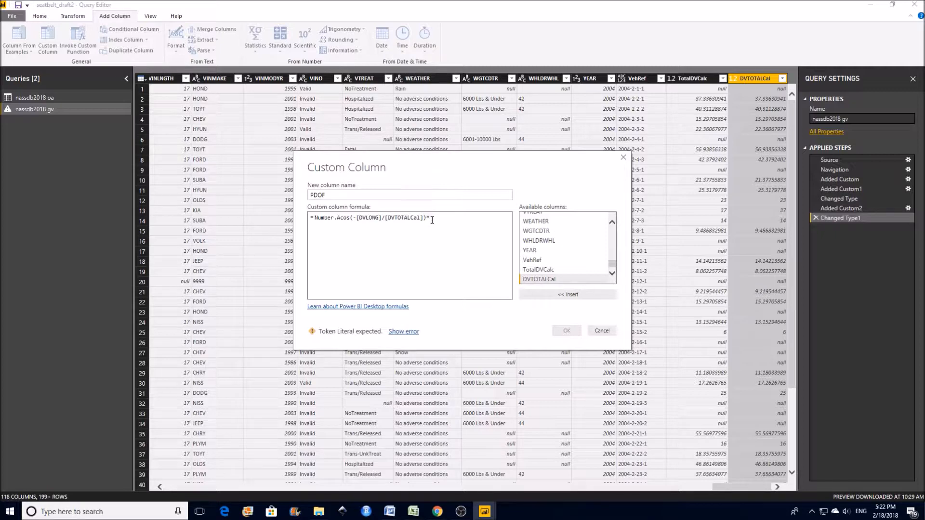
pyautogui.write('1')
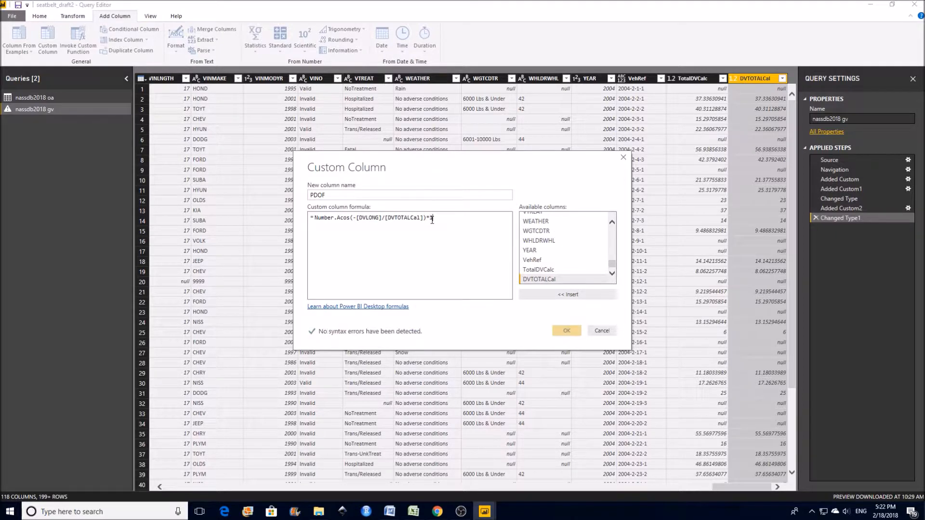
pyautogui.write('80/3.14')
pyautogui.click(565, 330)
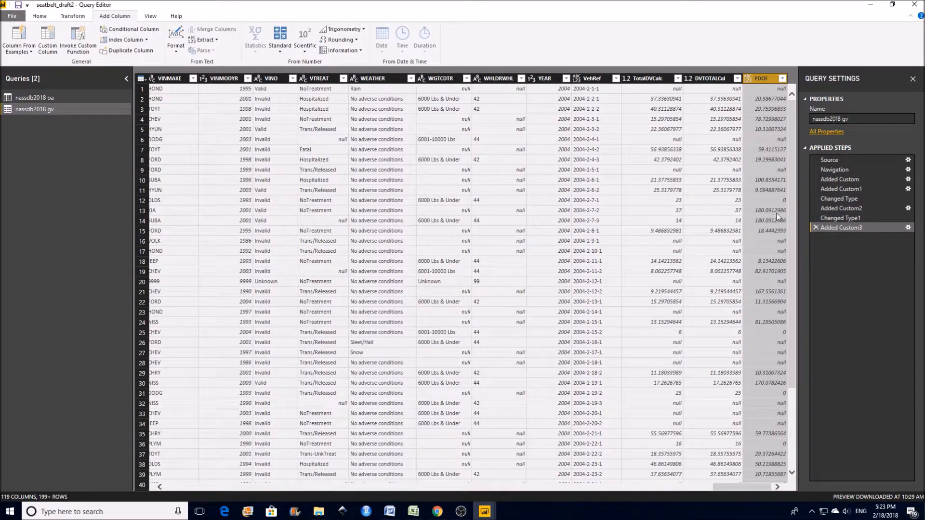
# - Edit the PDOF column's formula to Number.Round(Number.Acos(-[DVLONG]/[DVTOTALCal])*180/3.14,0)
pyautogui.click(908, 228)
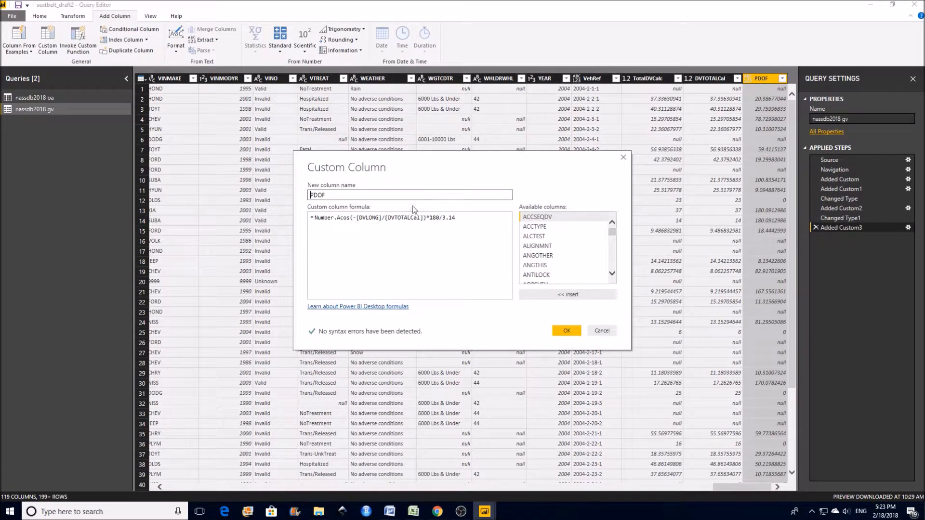
pyautogui.click(316, 219)
pyautogui.write('Number')
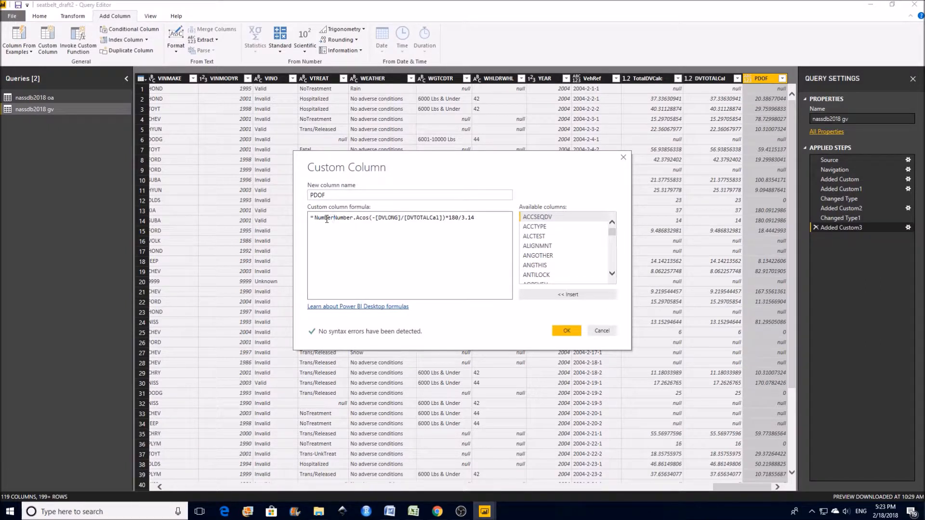
pyautogui.write('.Round(')
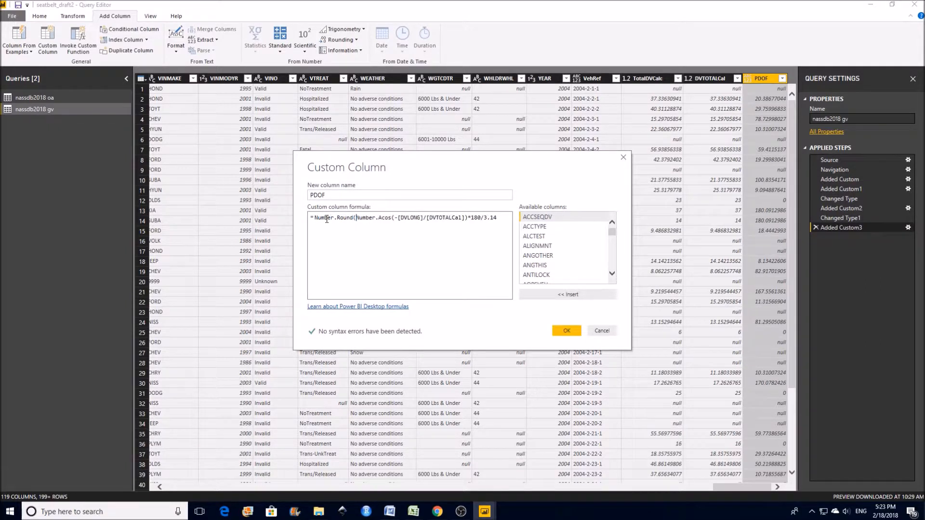
pyautogui.press('End')
pyautogui.write(',')
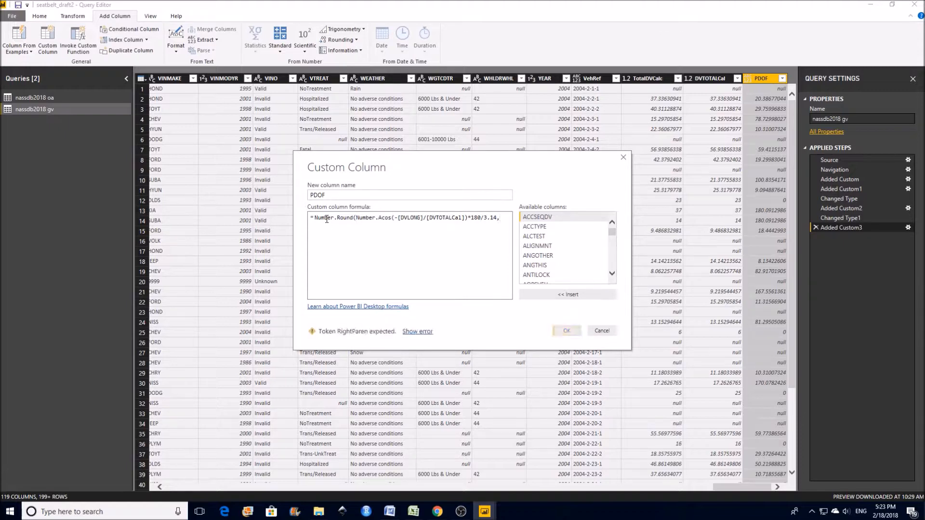
pyautogui.write('0)')
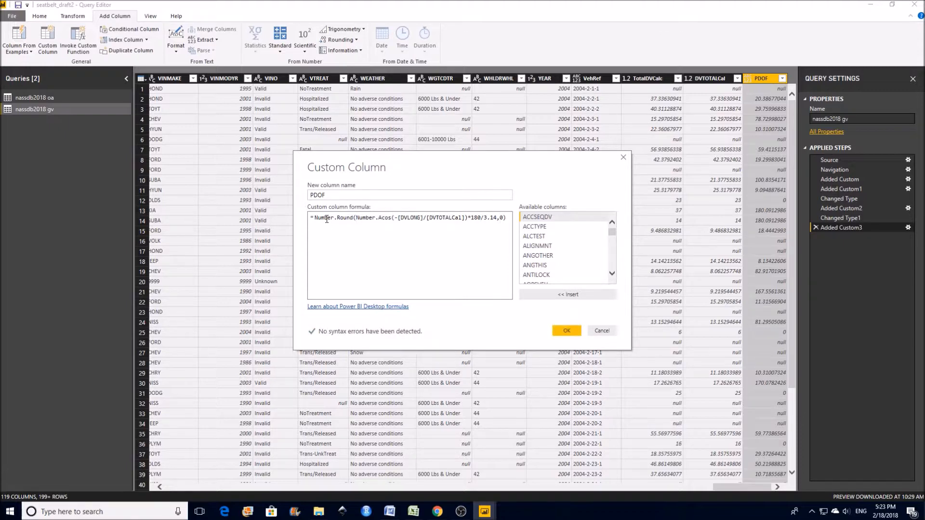
pyautogui.click(566, 332)
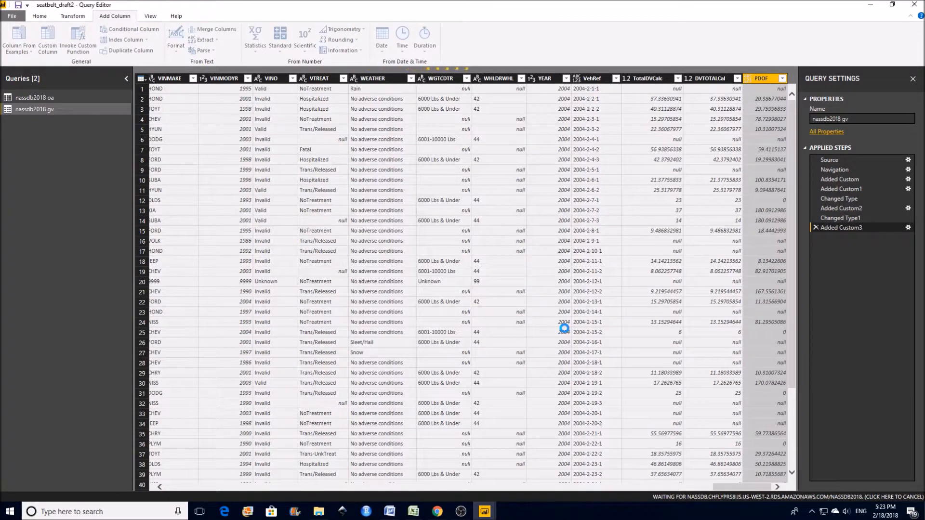
# - Set the PDOF column's data type to Whole Number, and close the query editor applying the changes
pyautogui.click(750, 79)
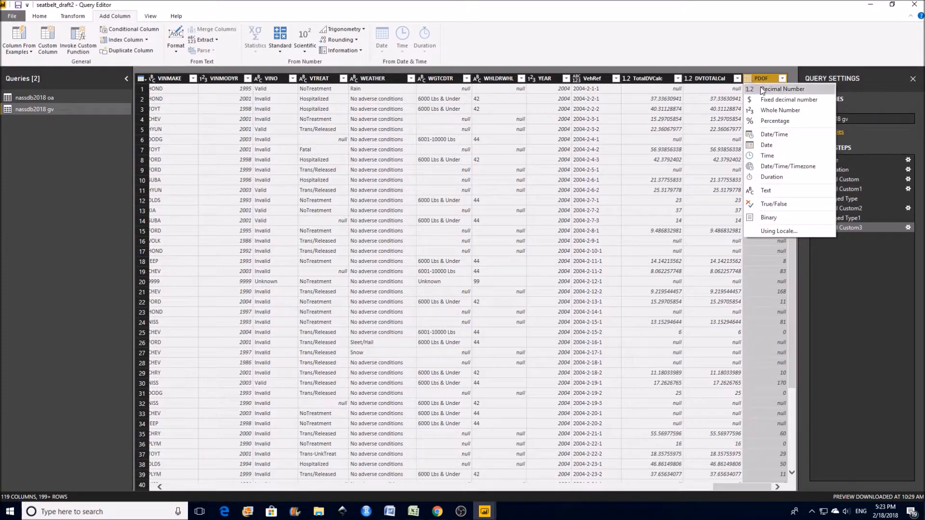
pyautogui.click(779, 114)
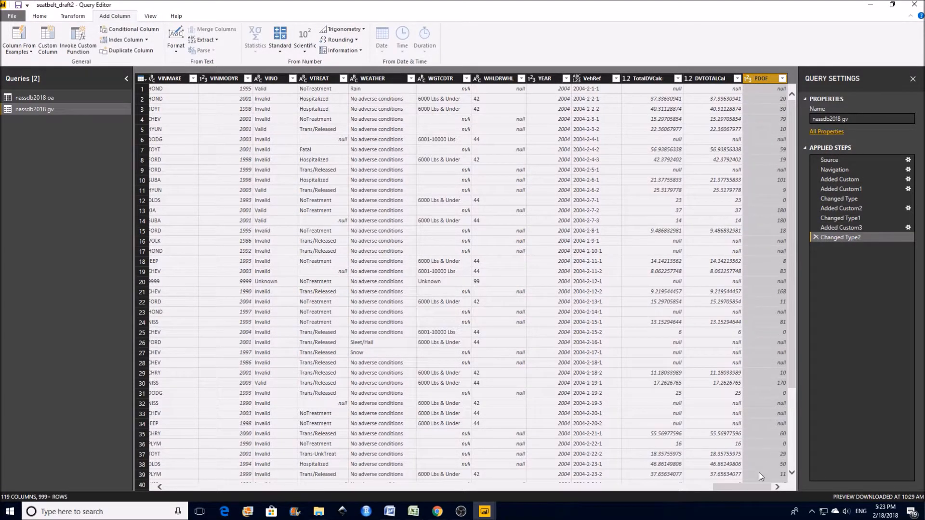
pyautogui.moveTo(756, 487)
pyautogui.mouseDown()
pyautogui.moveTo(743, 487)
pyautogui.moveTo(758, 487)
pyautogui.mouseUp()
pyautogui.click(39, 17)
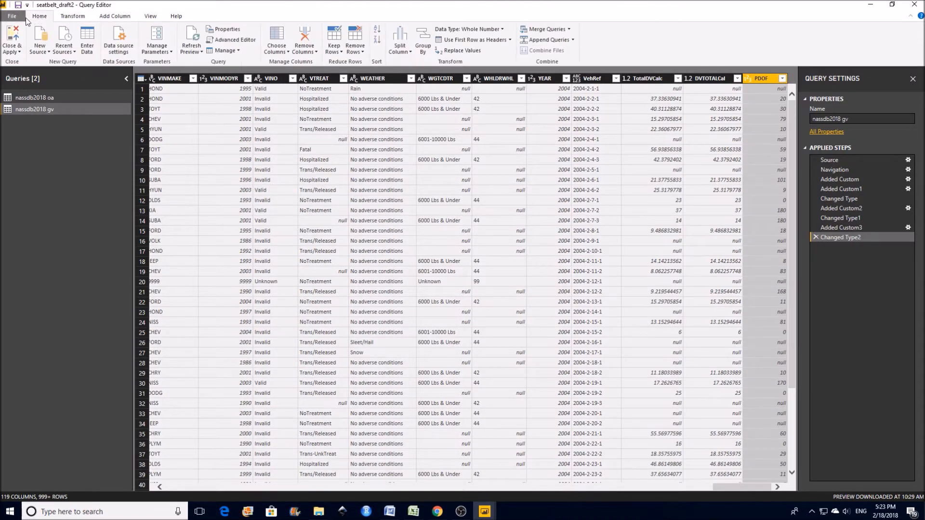
pyautogui.click(17, 42)
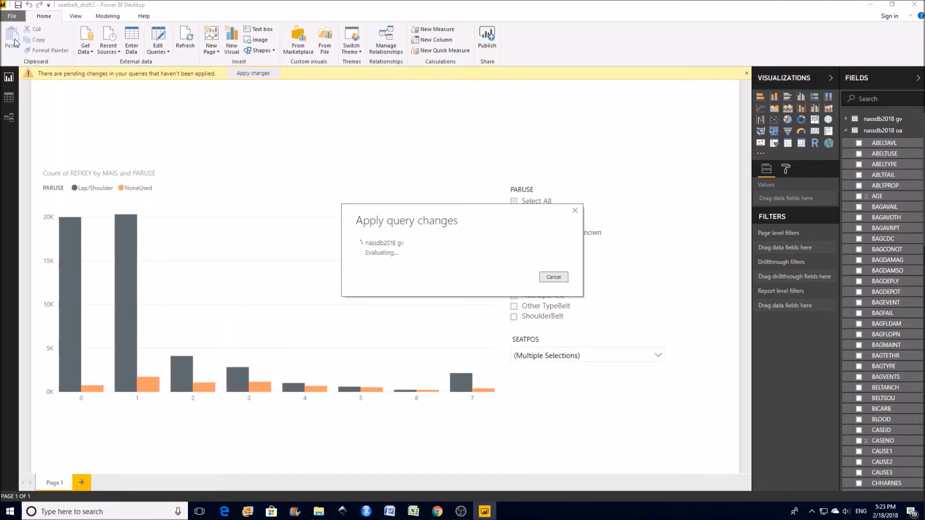